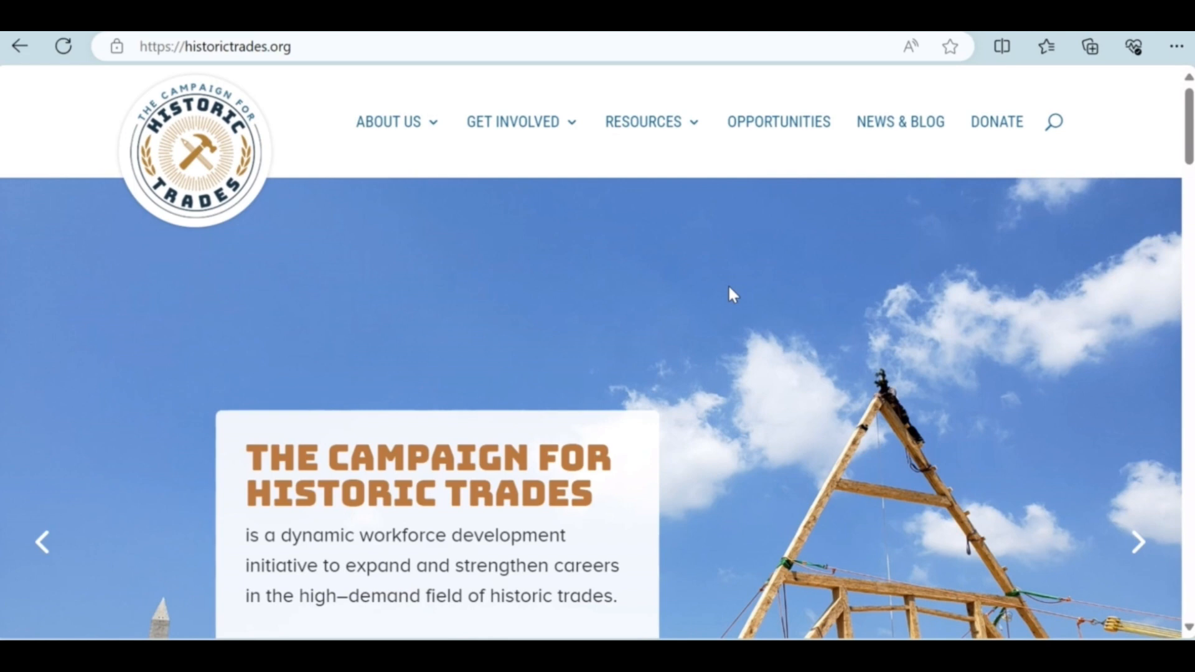
Open the opportunity submission form from the site's Opportunities page
left_click(759, 132)
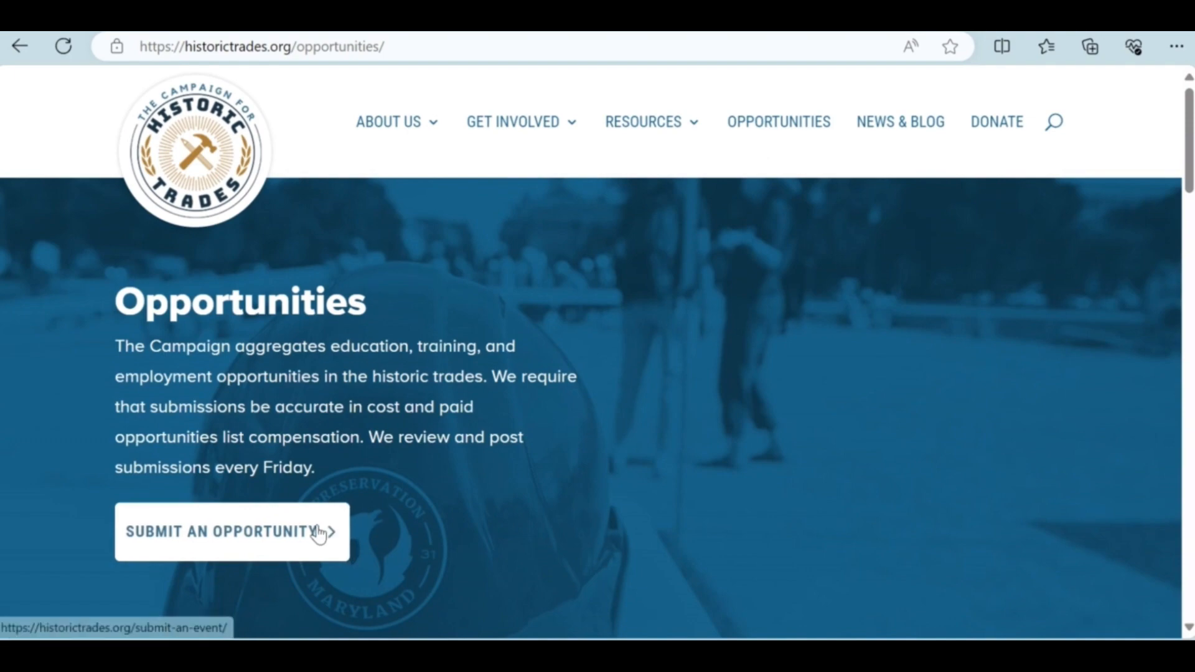
left_click(327, 531)
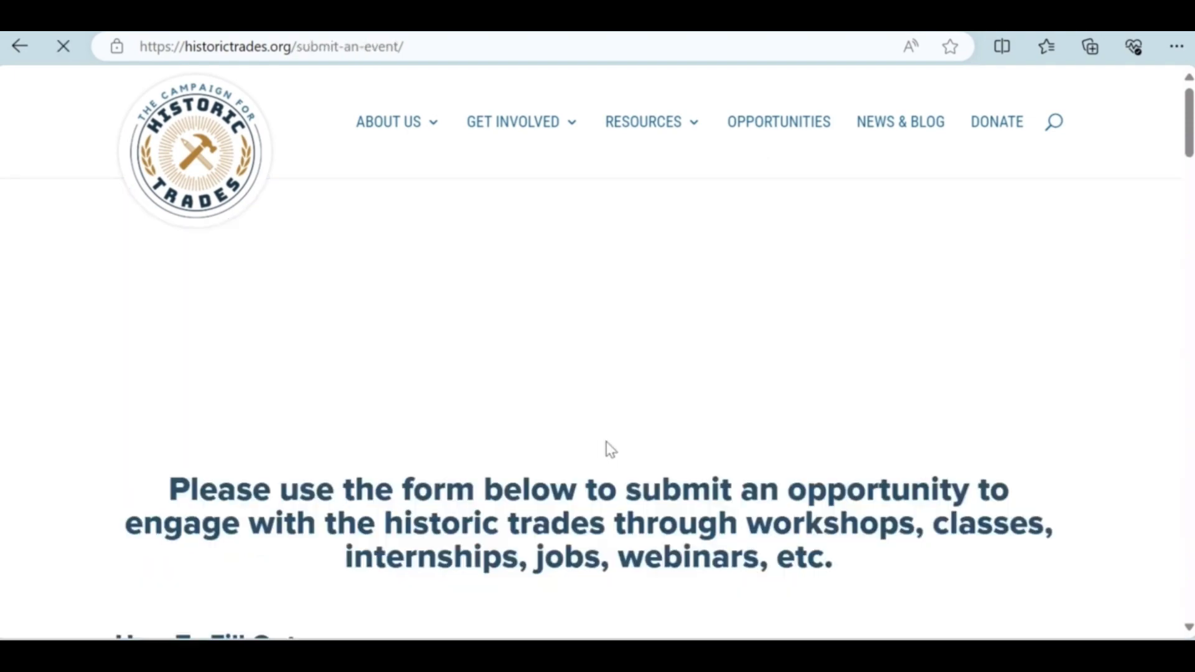
scroll(623, 445, "down", 10)
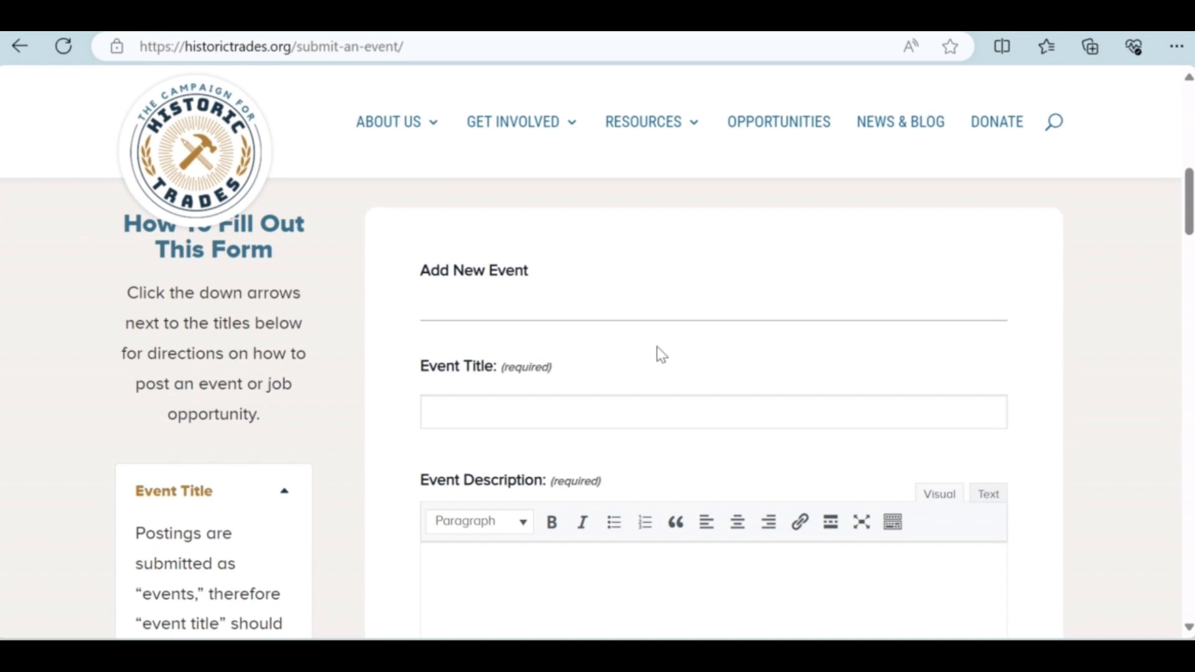
Enter "Beginning Blacksmithing Workshop" as the event title in the new event form
left_click(541, 418)
type("Beginning Blacksmithing Workshop")
scroll(827, 394, "down", 4)
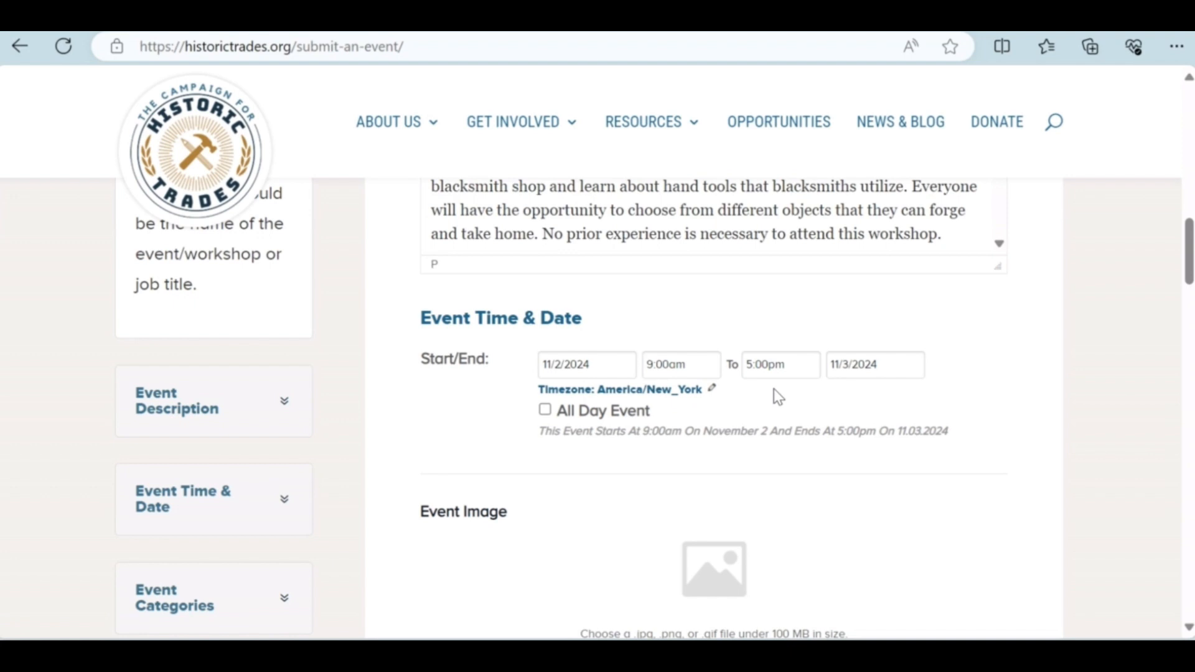
Find the existing Workshop category and assign it to the event
scroll(778, 397, "down", 4)
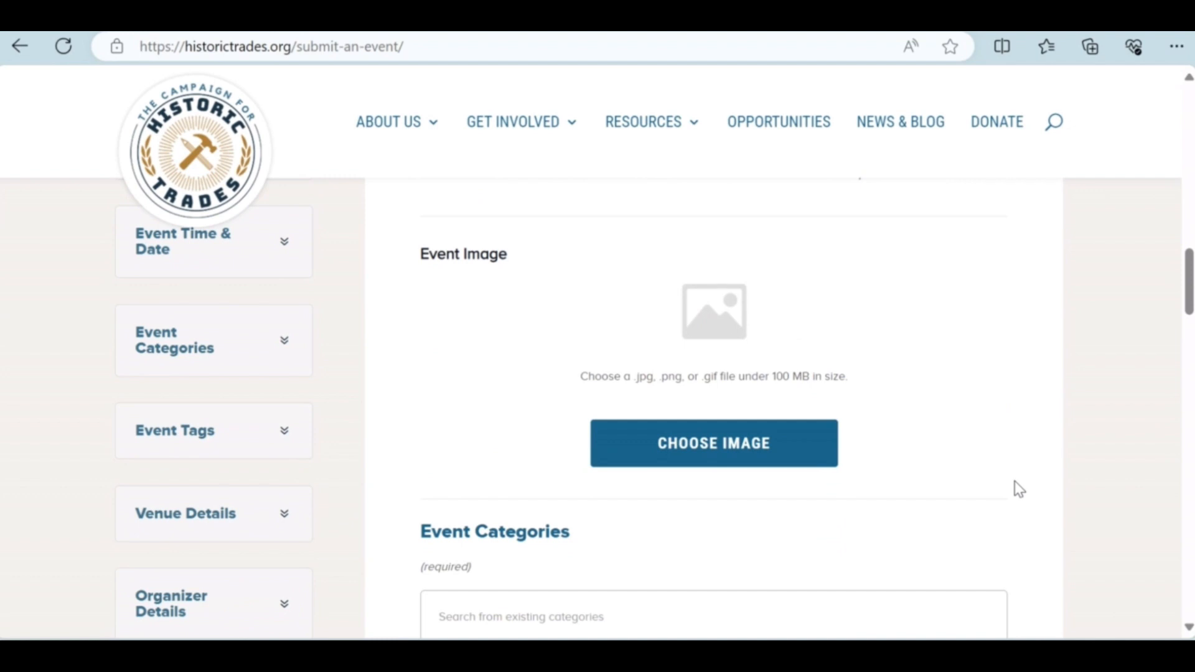
scroll(1019, 489, "down", 3)
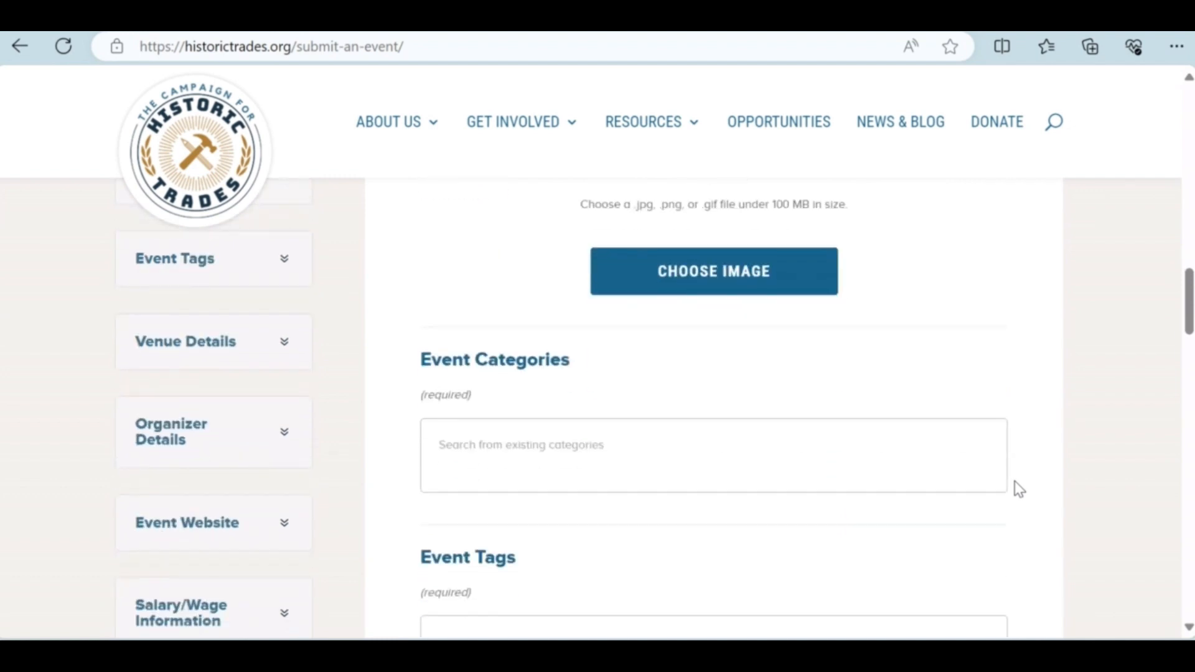
scroll(1019, 489, "down", 1)
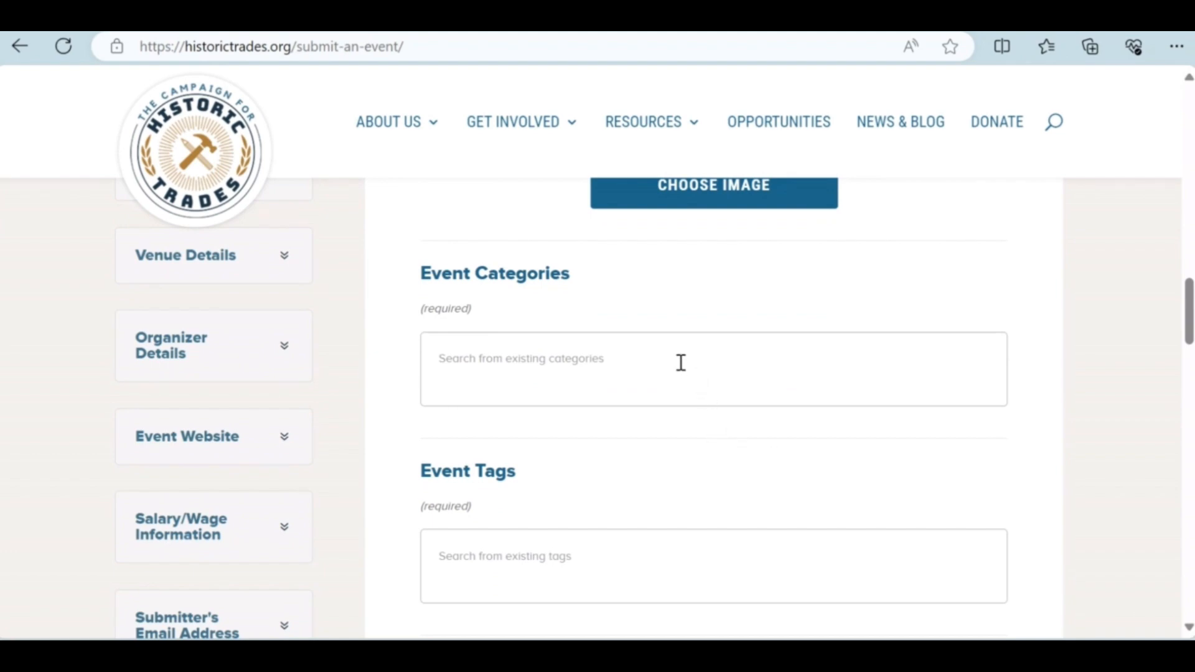
left_click(680, 363)
type("w")
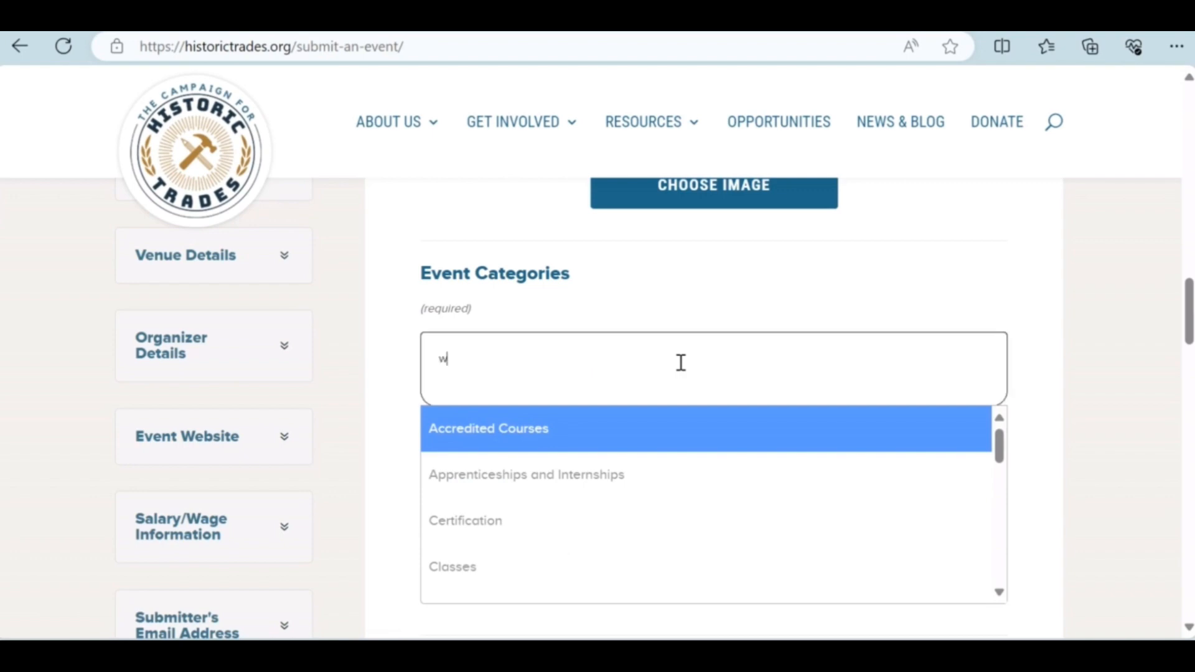
type("orks")
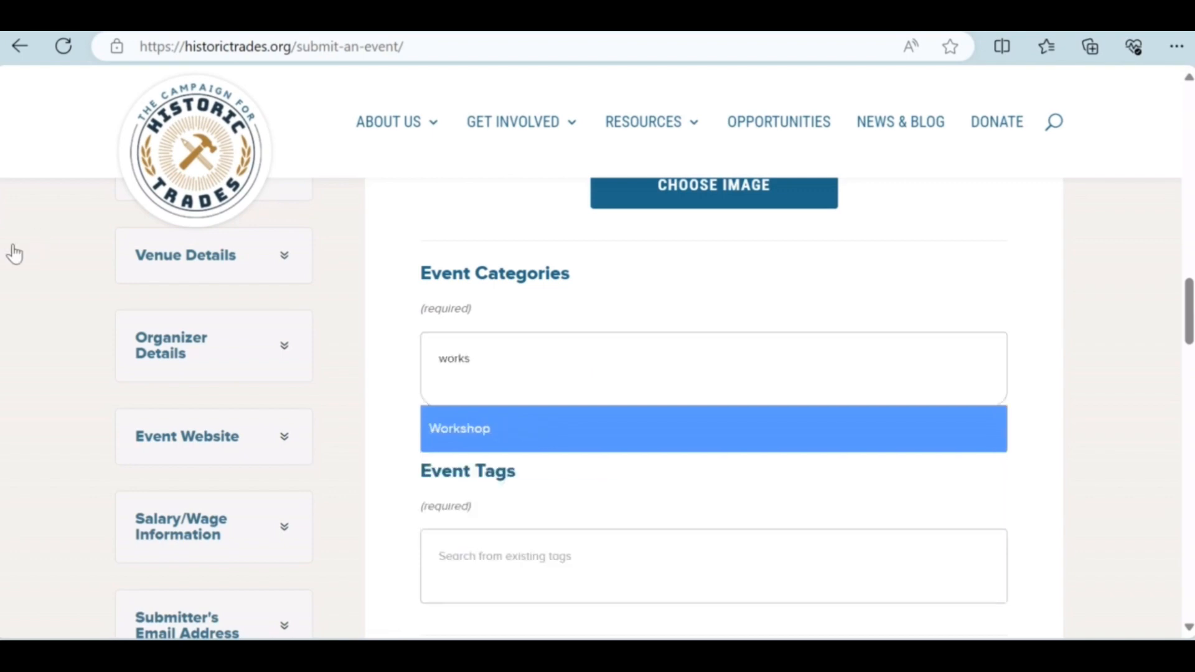
left_click(430, 425)
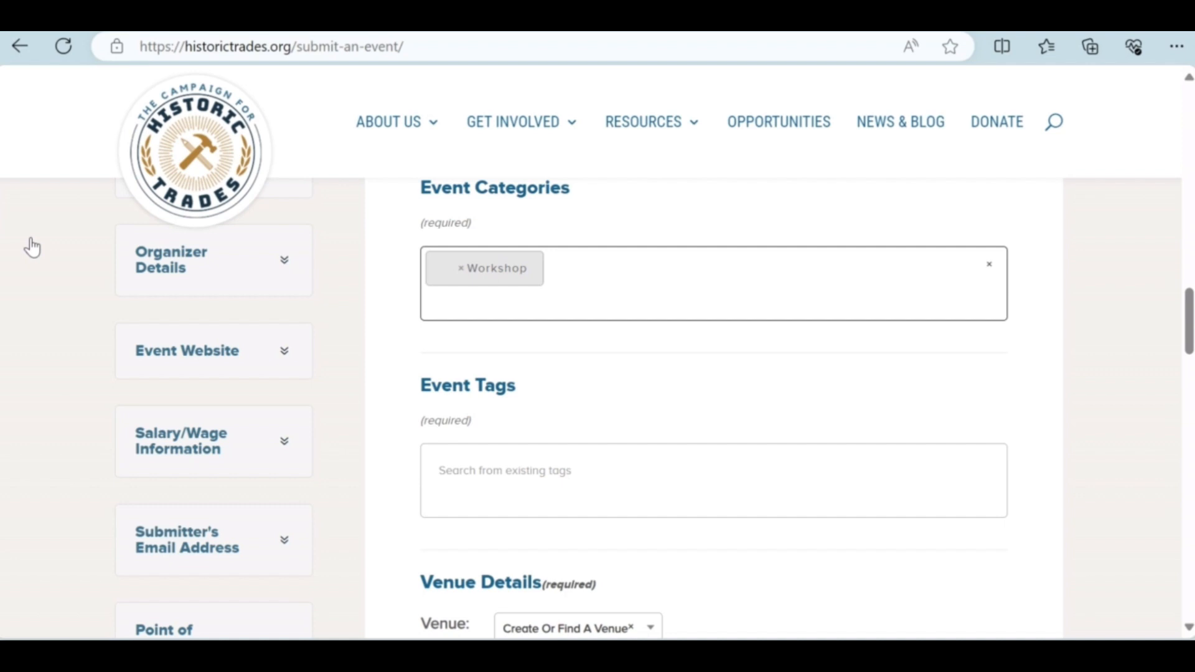
Add the existing blacksmithing and workshop tags to the event
left_click(456, 464)
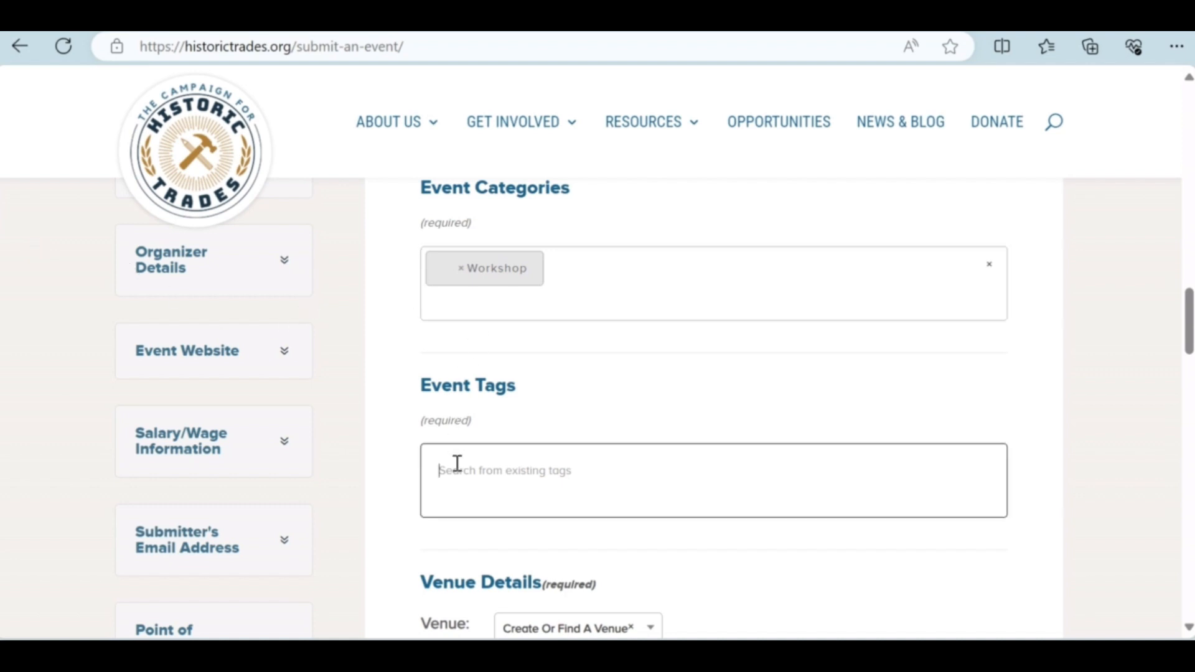
type("Blacksmithing")
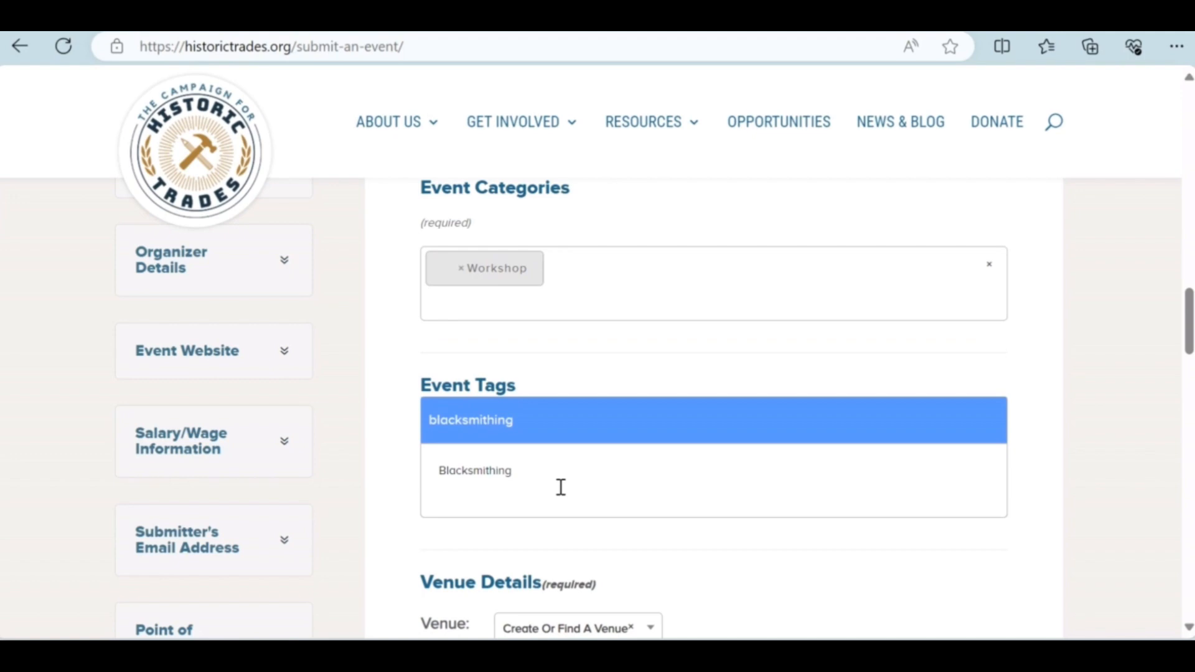
key("Return")
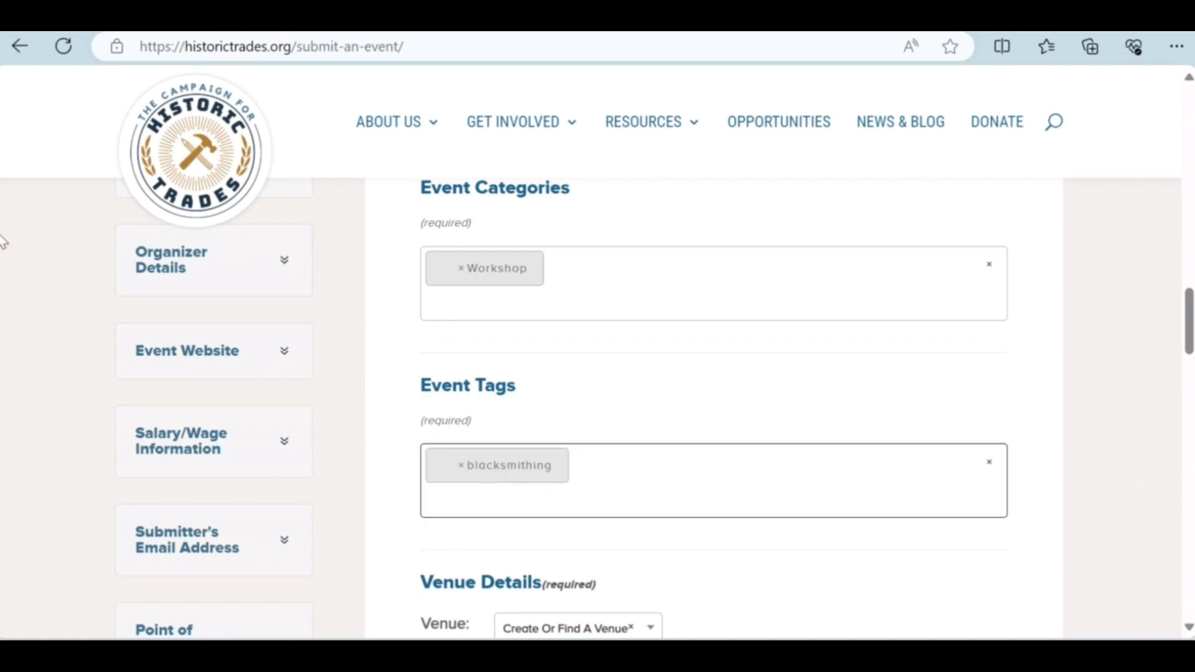
type("Workshop")
left_click(657, 428)
Search the existing venues for "peter" and set the event's venue to Peters Valley School of Craft
scroll(72, 258, "down", 5)
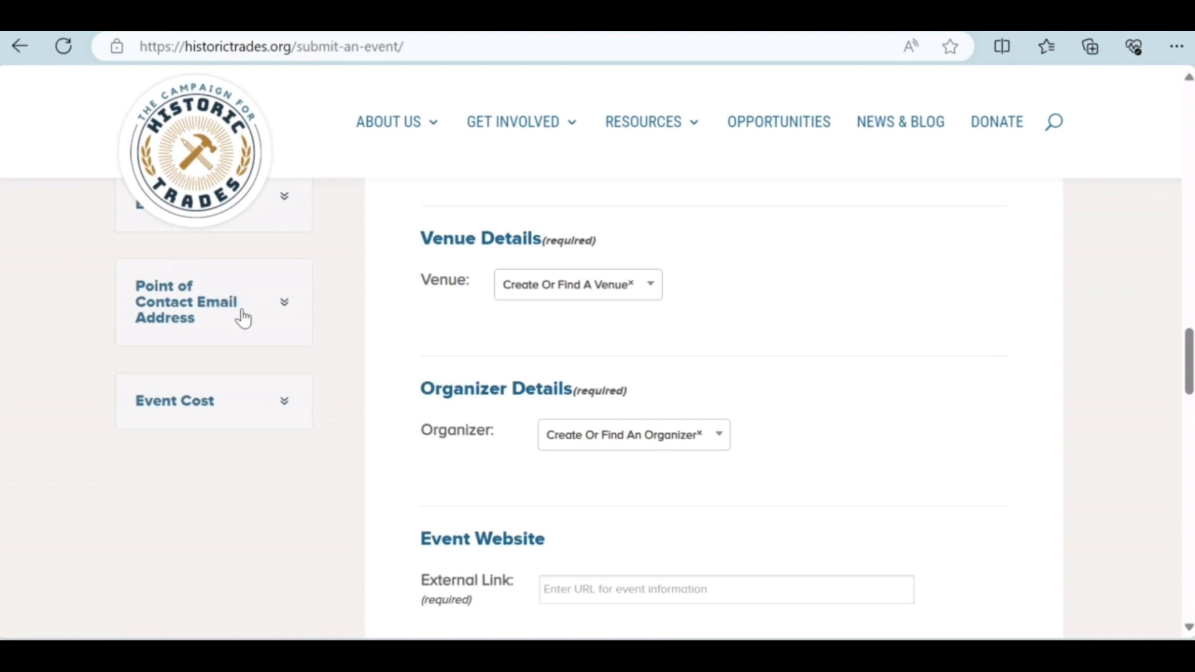
left_click(589, 301)
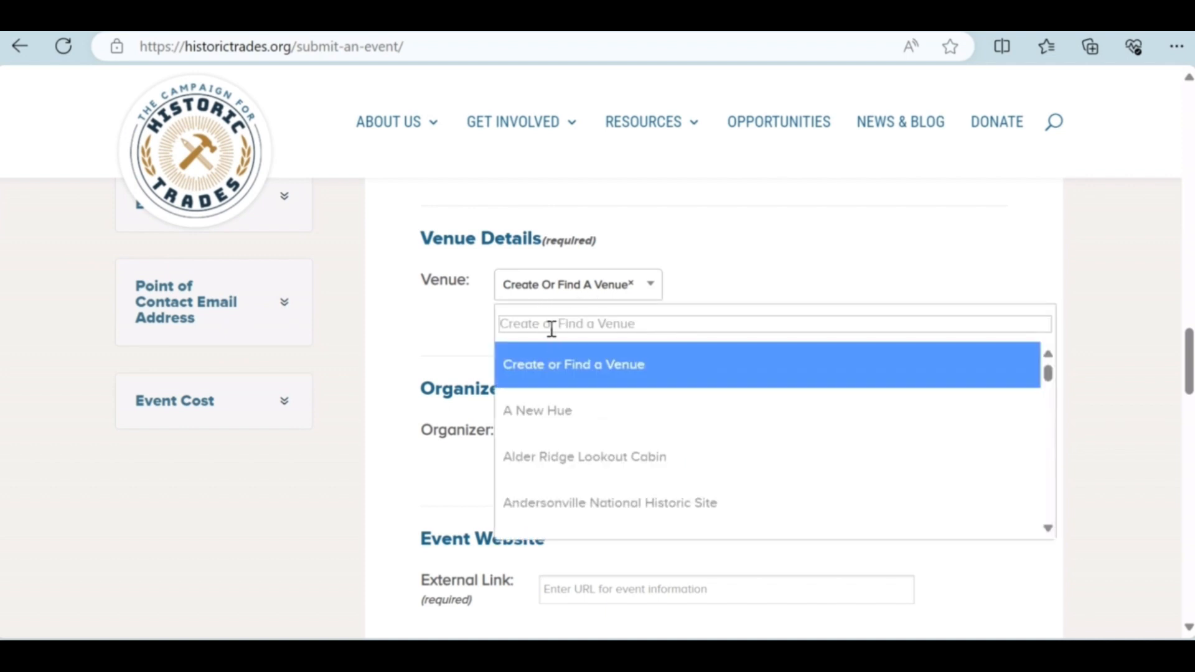
type("peter")
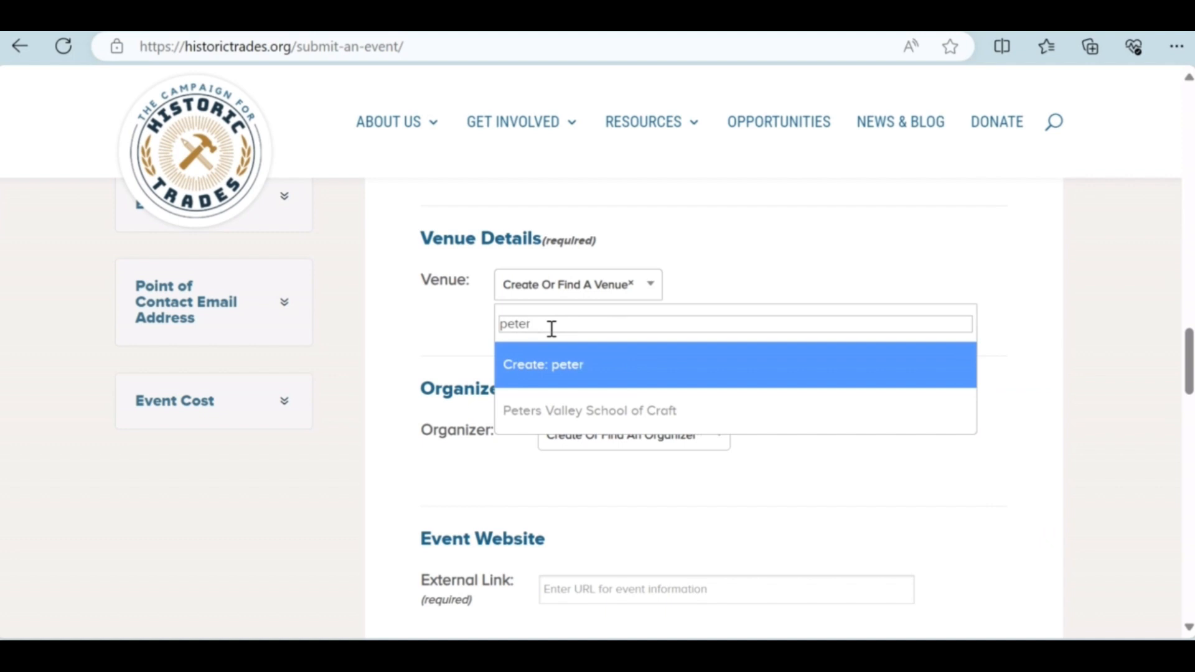
left_click(566, 416)
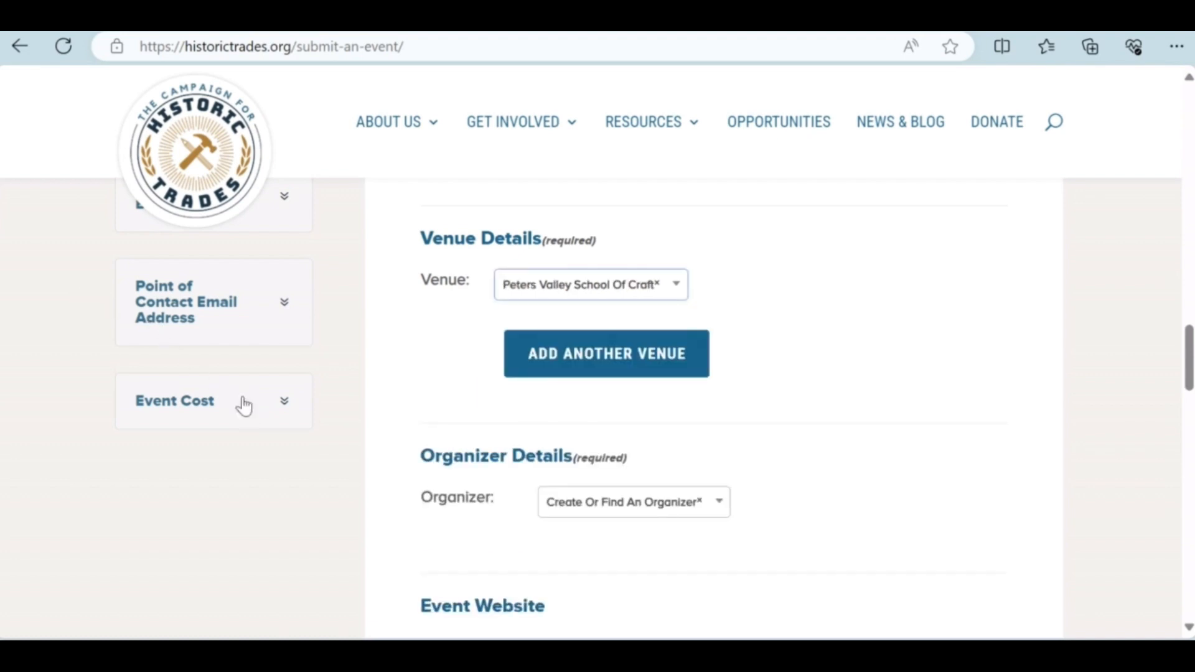
Search the existing organizers for "peter" and set Peters Valley School of Craft as the event's organizer
scroll(28, 249, "down", 1)
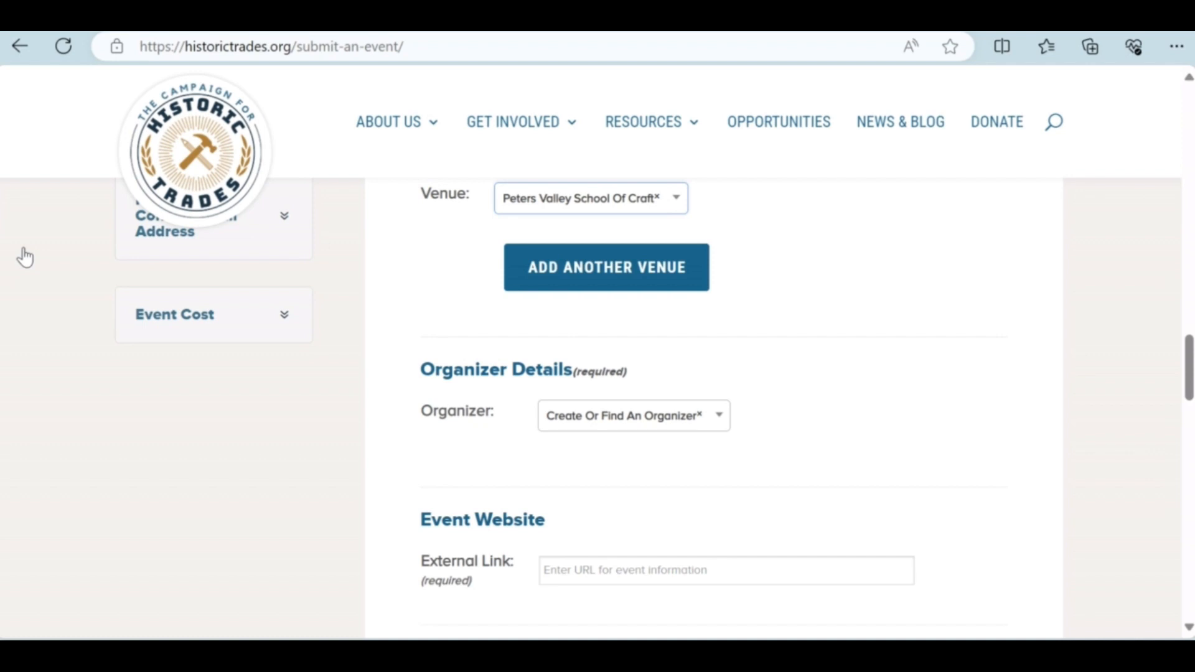
left_click(619, 417)
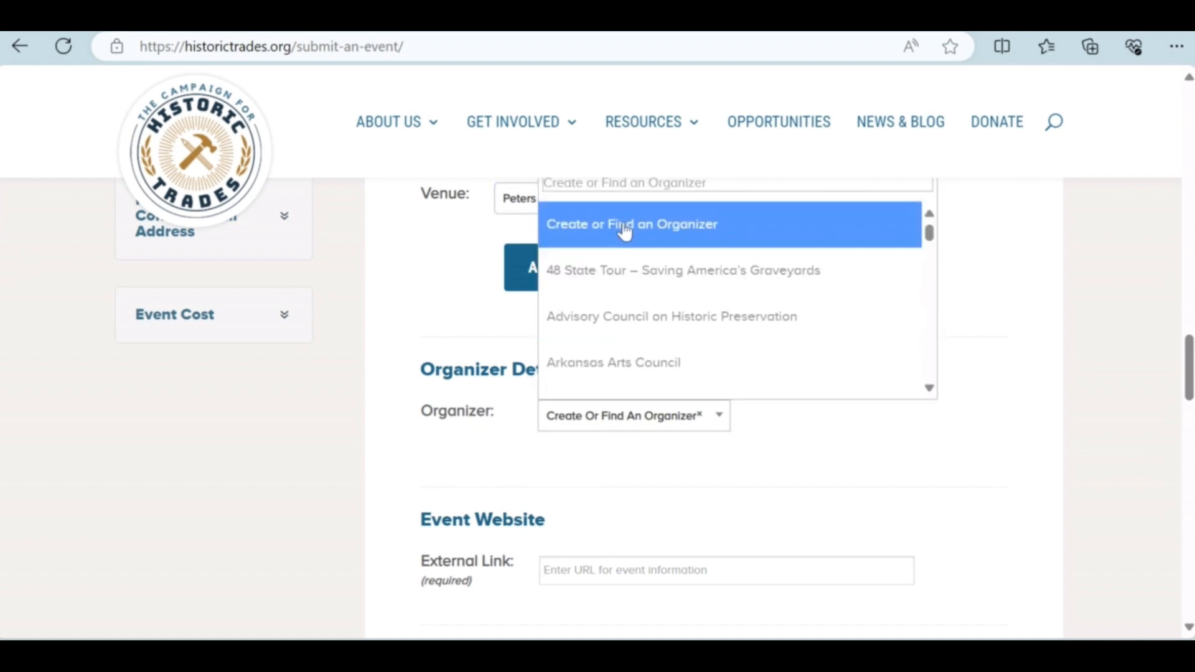
type("pet")
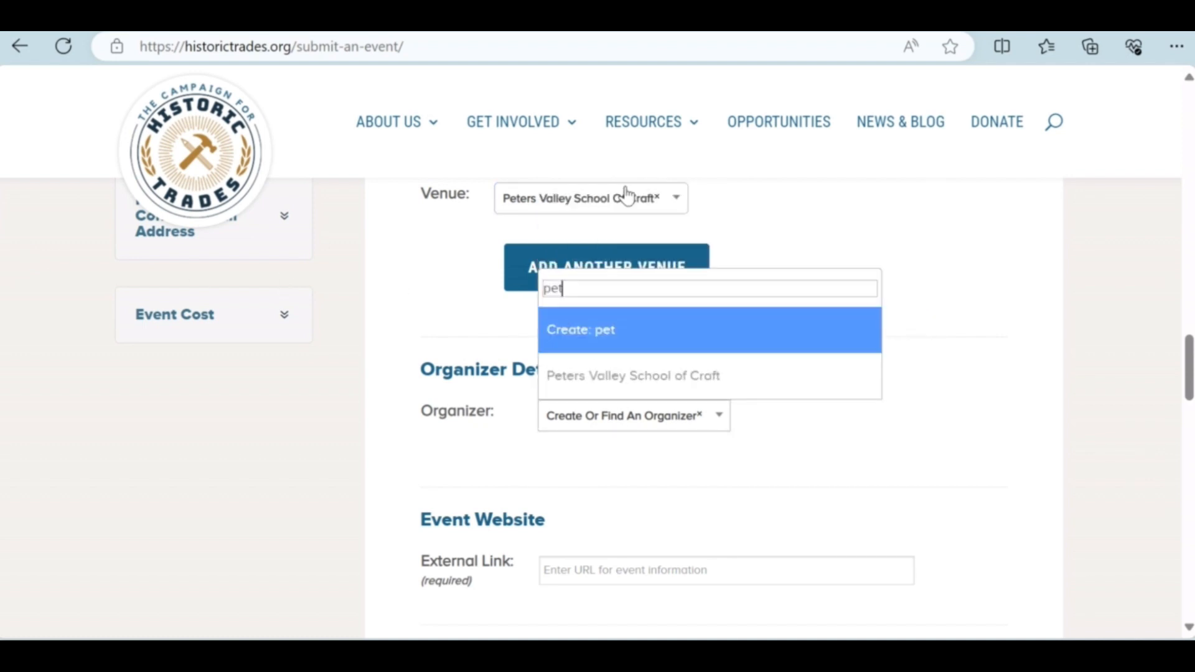
type("er")
left_click(635, 378)
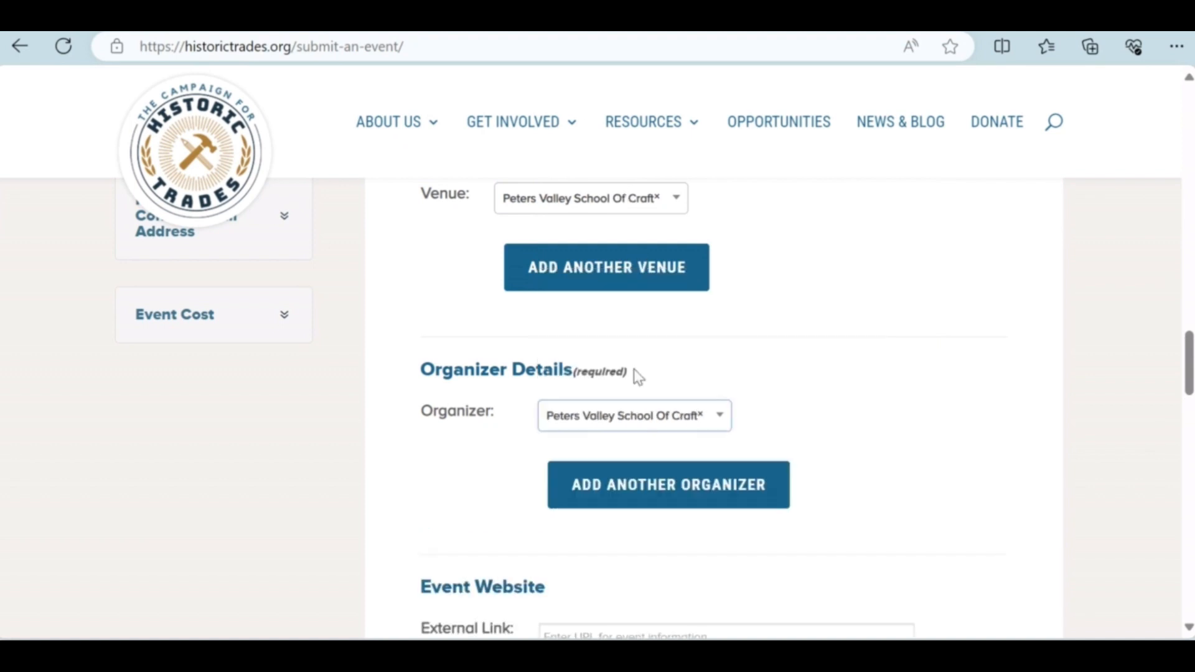
Enter the Peters Valley workshop page URL ending in /workshops/beginning-blacksmithing-3/ as the event's external link
scroll(866, 417, "down", 1)
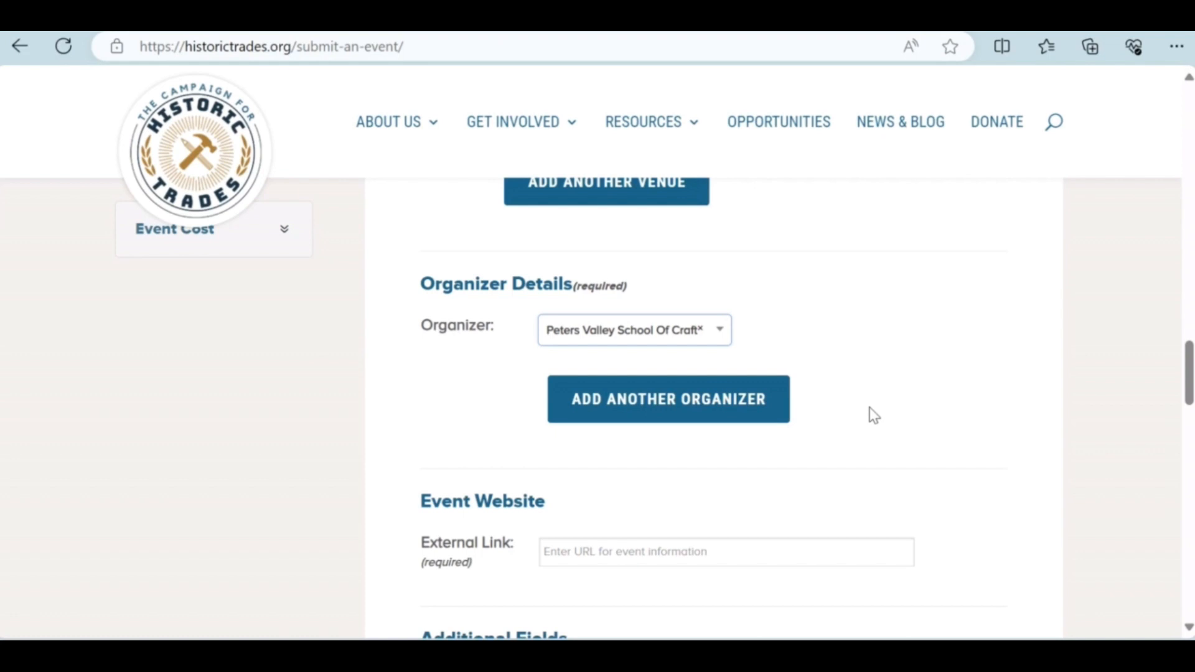
scroll(869, 407, "down", 3)
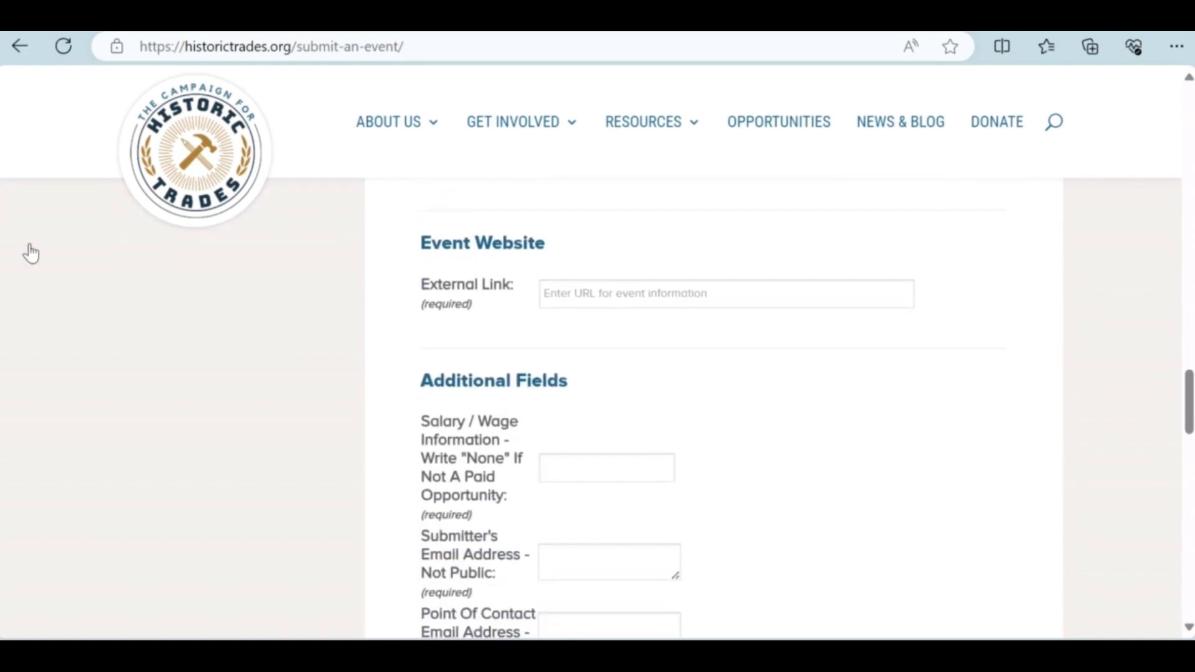
left_click(721, 295)
type("https://pokerovilley.org/workshops/beginning-blacksmithing-3/")
Enter "None" as the salary and wage information in the additional fields
scroll(783, 434, "down", 3)
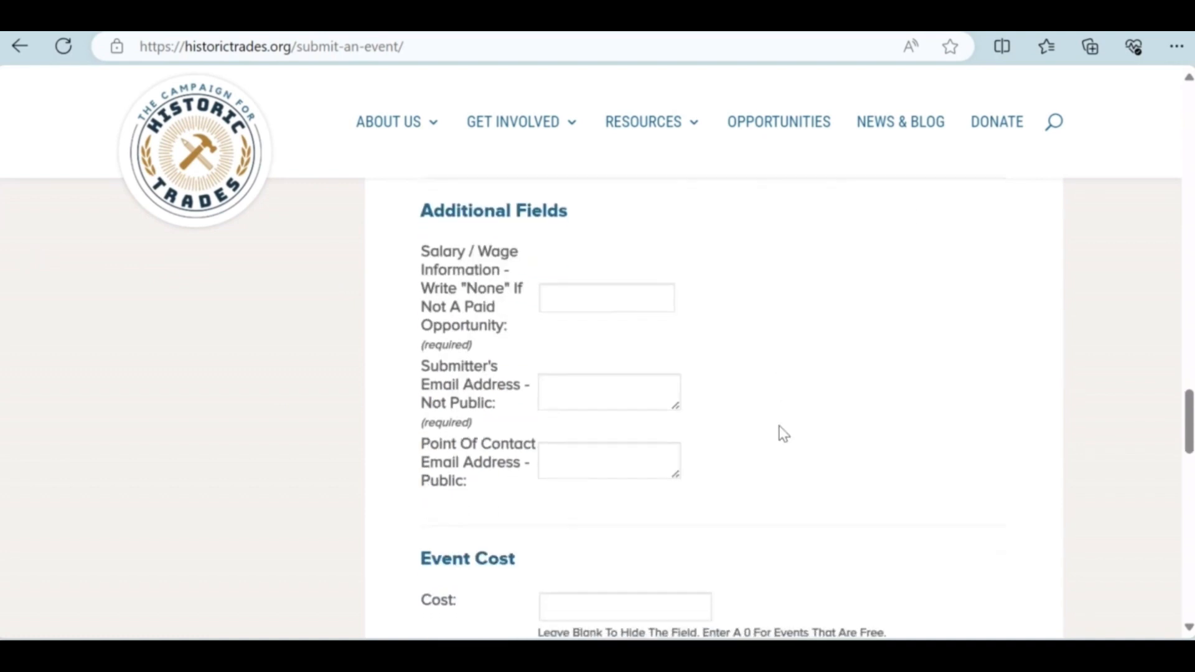
scroll(13, 253, "down", 1)
scroll(35, 259, "up", 1)
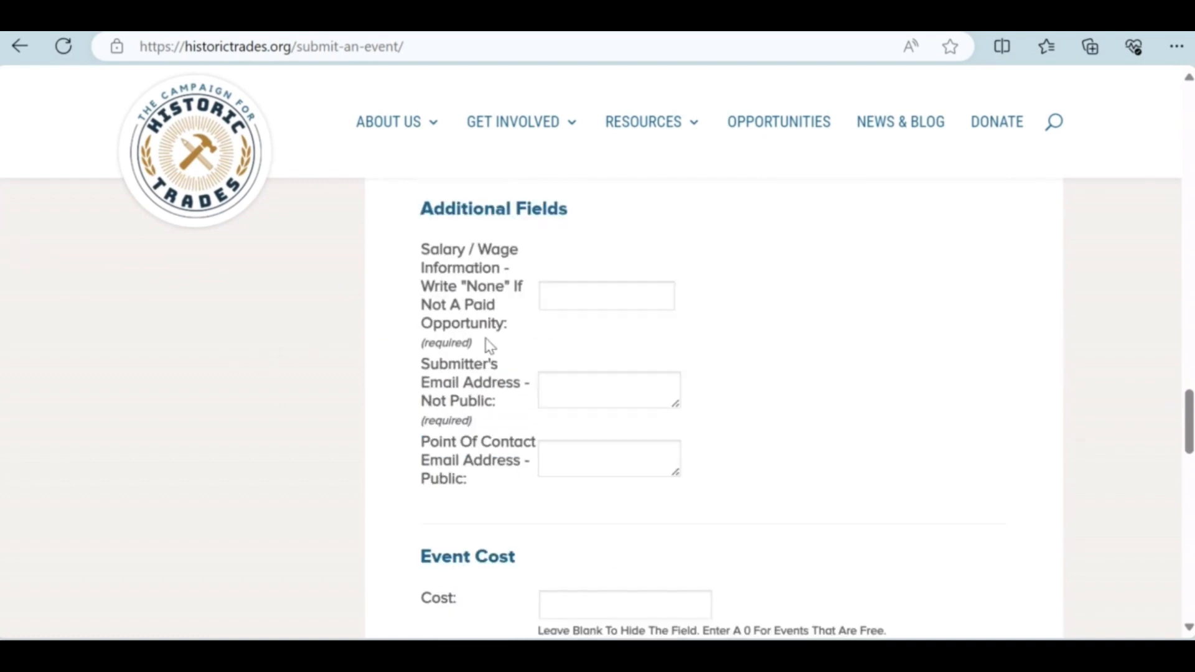
left_click(619, 294)
type("None")
Fill in the submitter's non-public e-mail address and the public point of contact e-mail address
left_click(612, 402)
key("ctrl+v")
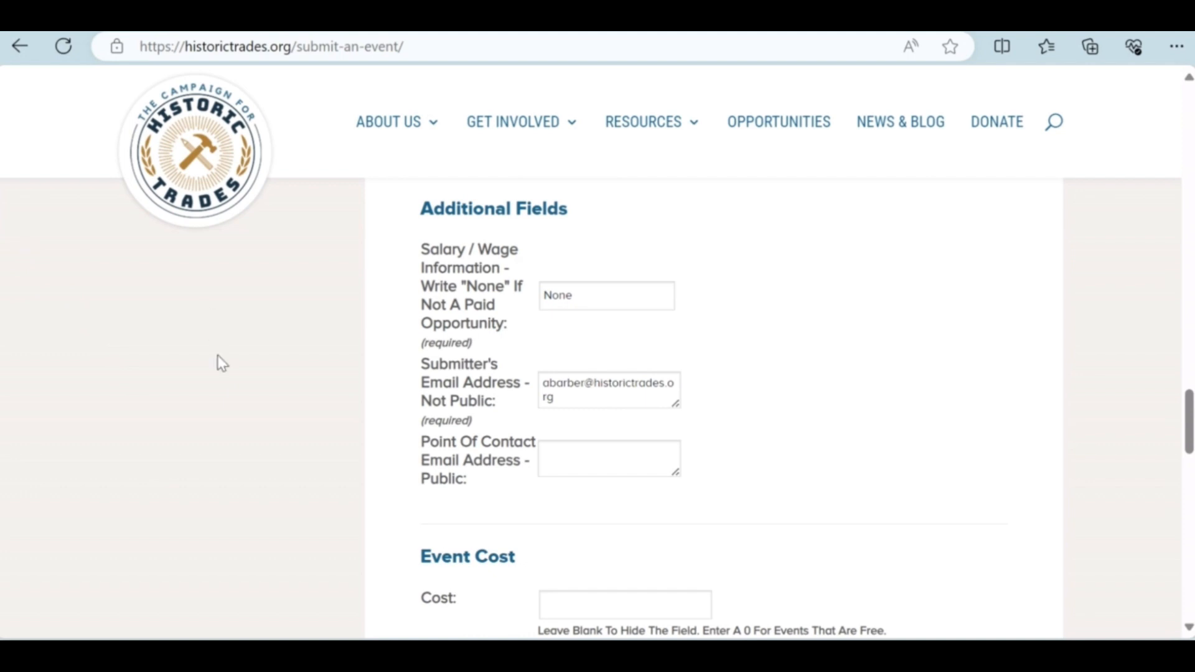
left_click(555, 457)
key("ctrl+v")
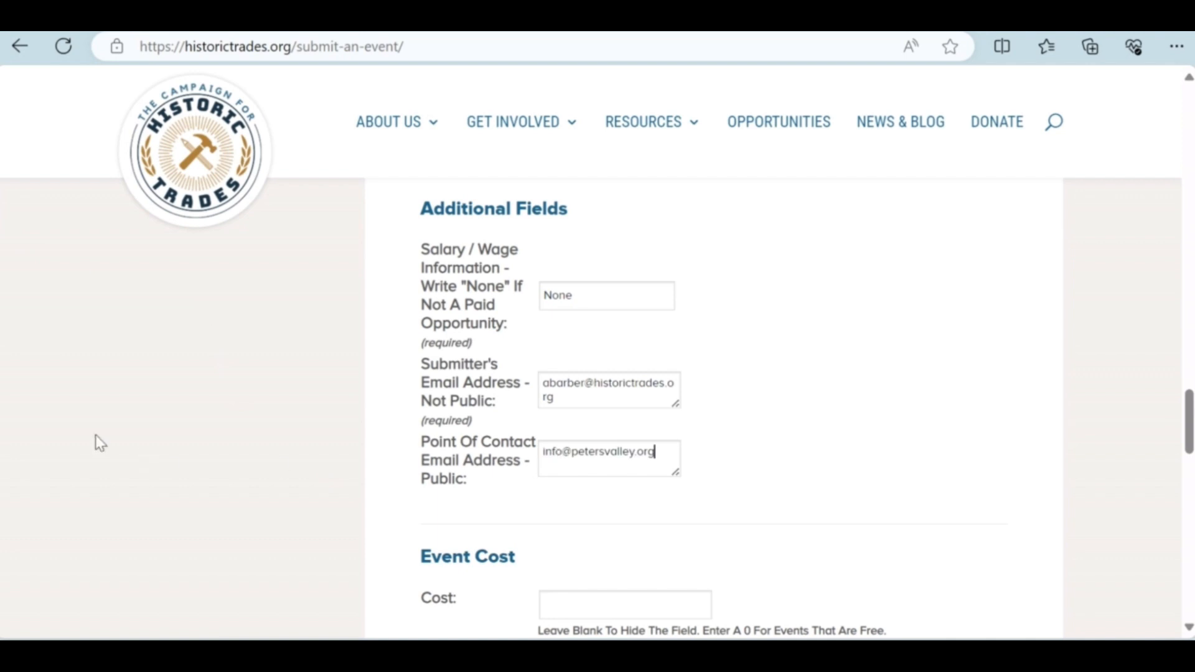
Set the event cost to $475
scroll(23, 249, "down", 4)
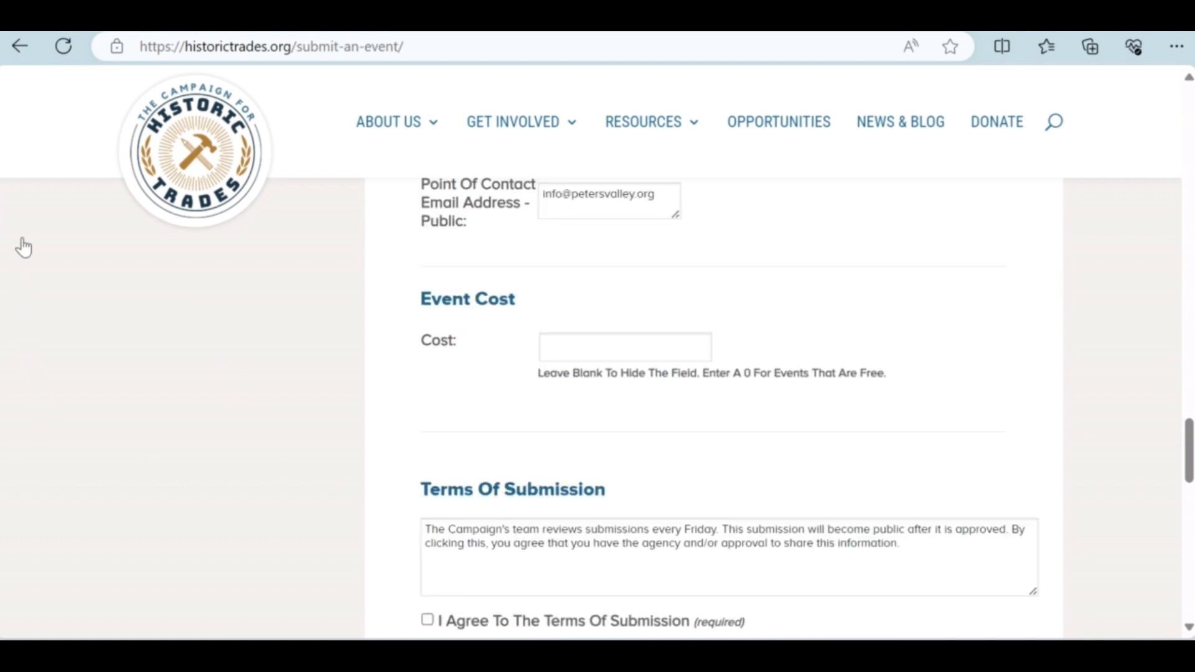
left_click(681, 346)
type("$475")
Agree to the terms of submission and submit the event
scroll(28, 246, "down", 3)
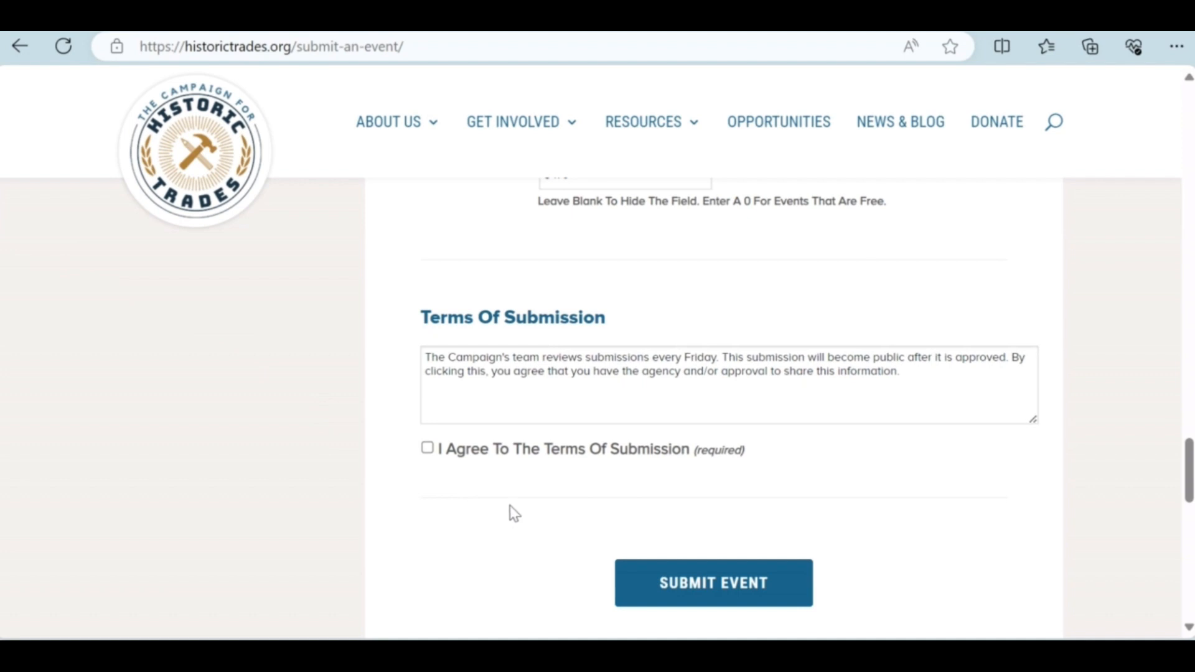
left_click(428, 450)
left_click(655, 596)
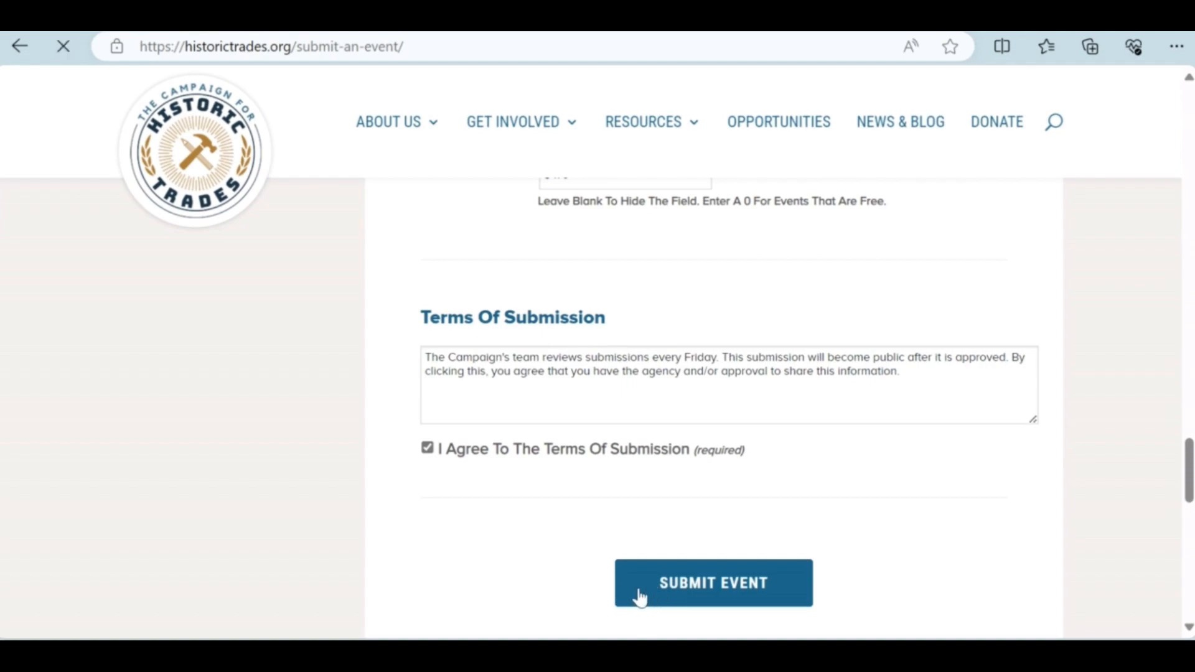